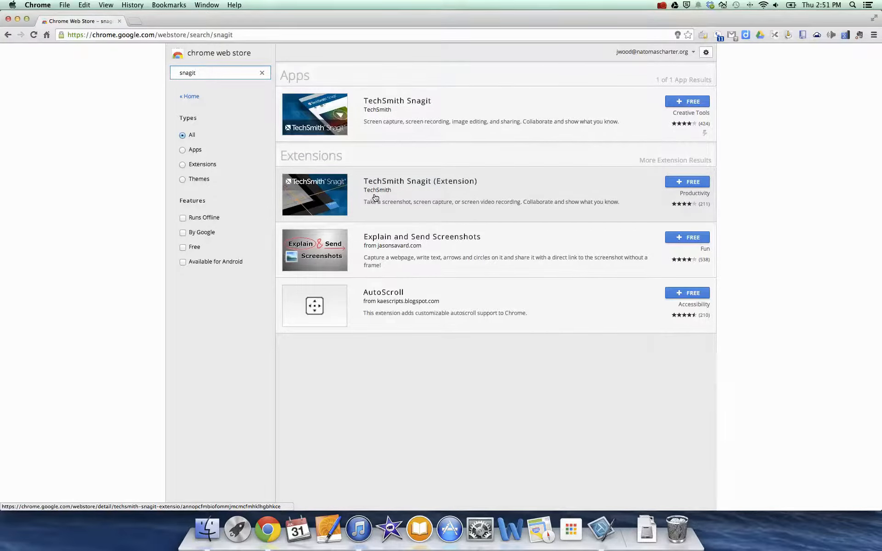
# - Add both the TechSmith Snagit (Extension) and the TechSmith Snagit app to Chrome from the store results
pyautogui.click(684, 184)
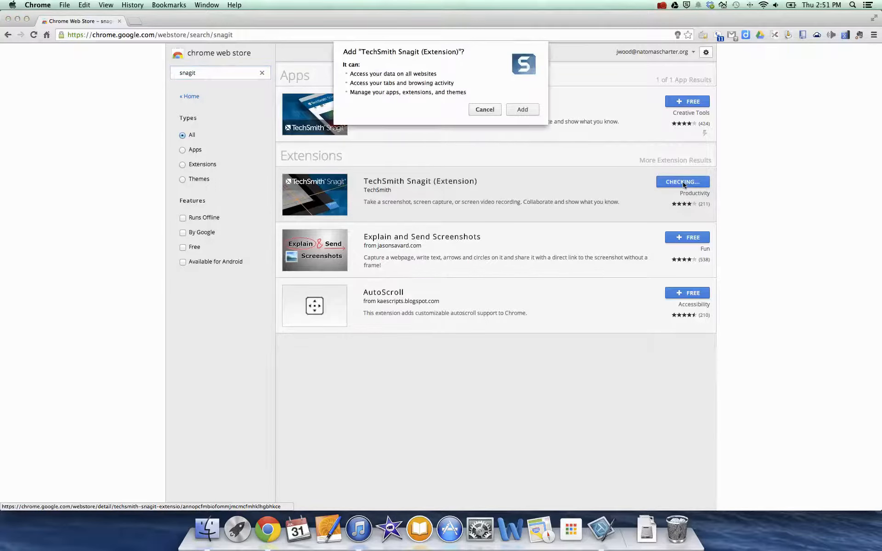
pyautogui.click(528, 111)
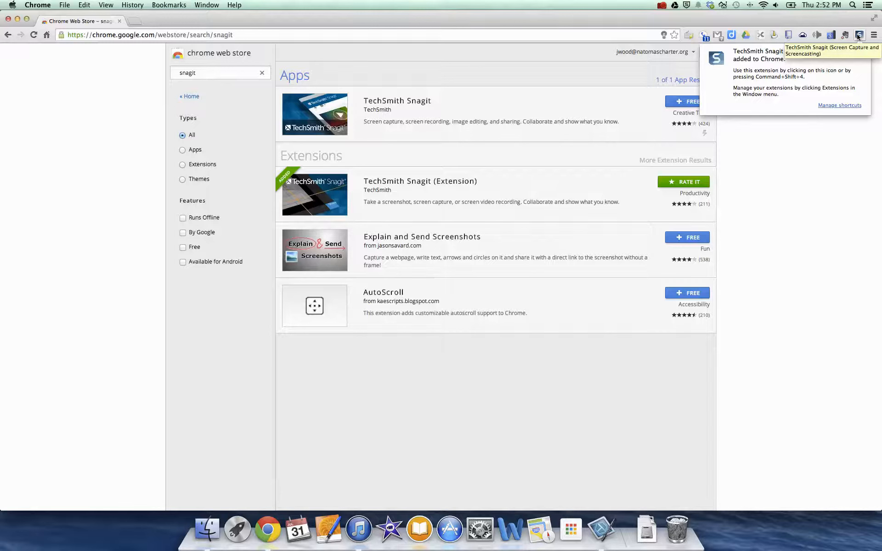
pyautogui.click(863, 52)
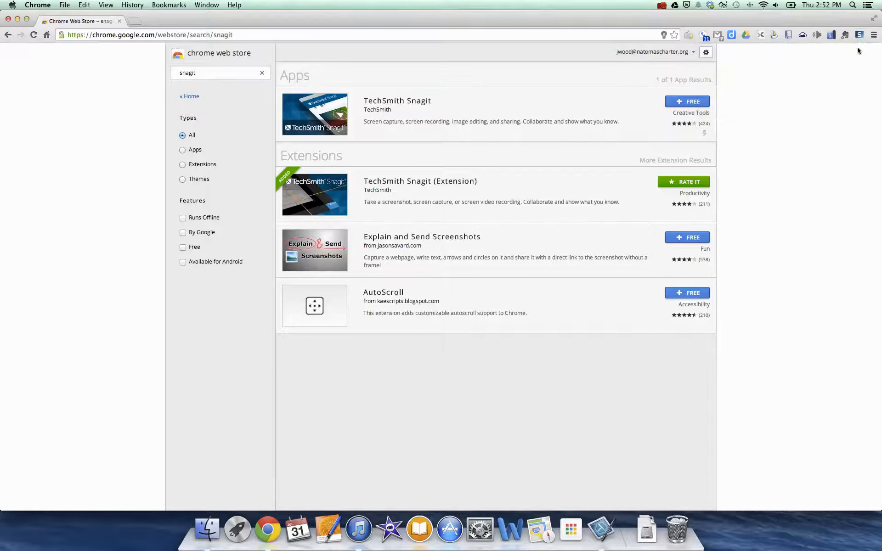
pyautogui.click(688, 103)
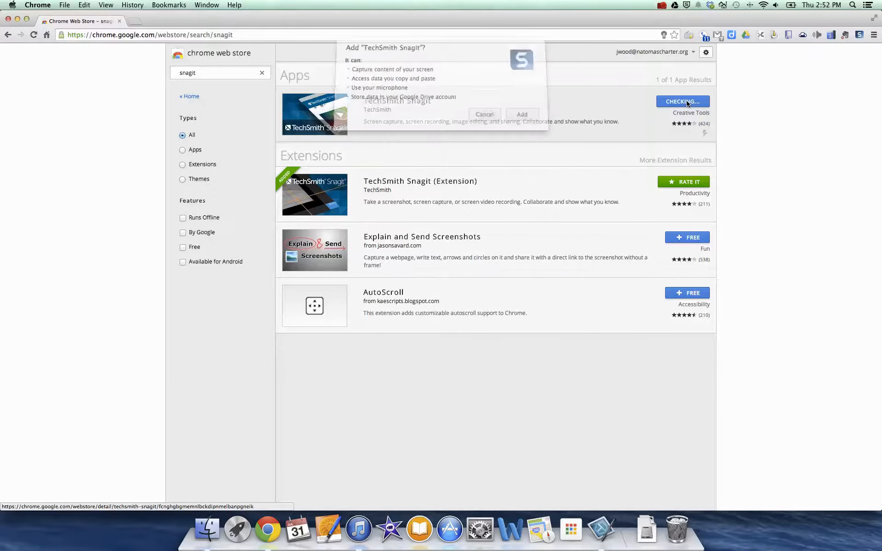
pyautogui.click(523, 119)
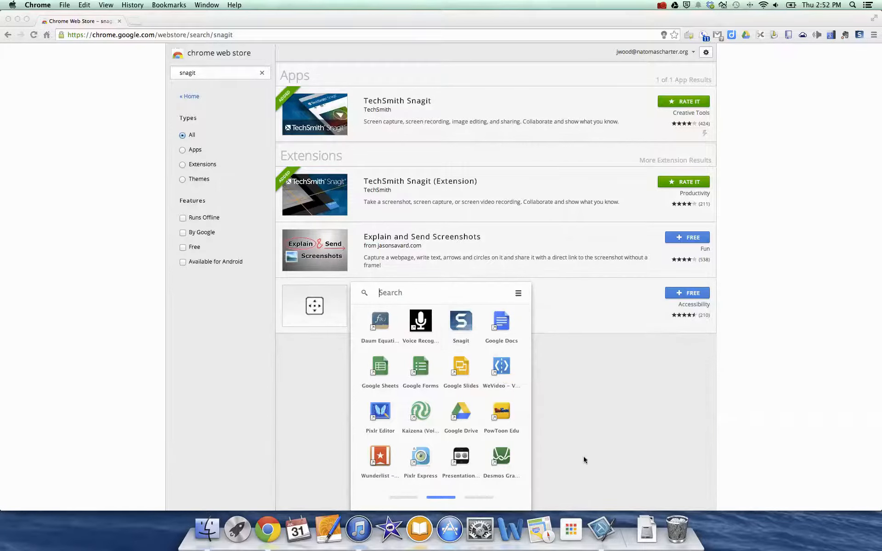
# - Look for the installed Snagit app in the Chrome App Launcher and on the browser's Apps page
pyautogui.click(567, 533)
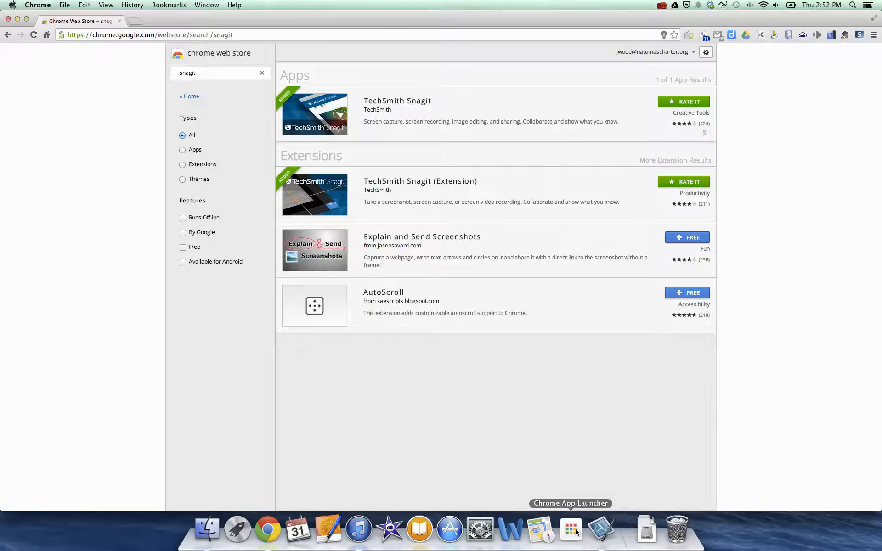
pyautogui.click(565, 532)
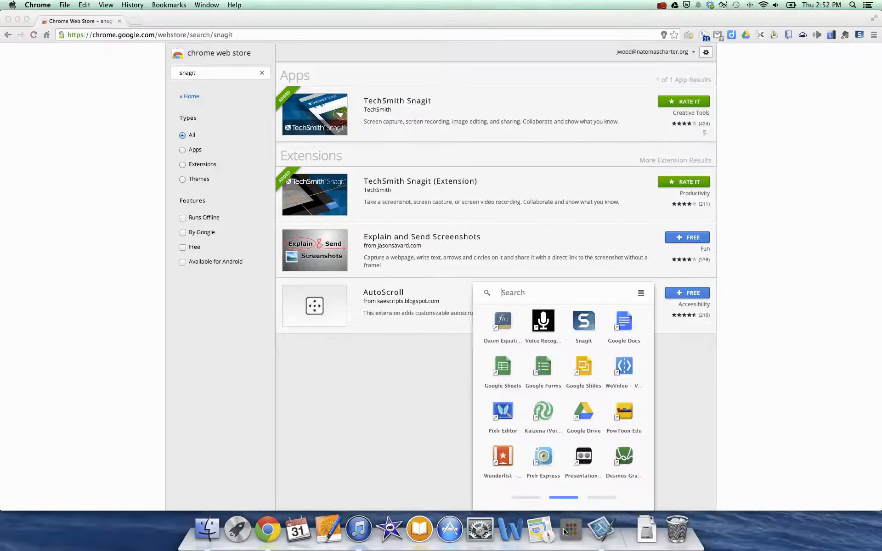
pyautogui.click(565, 532)
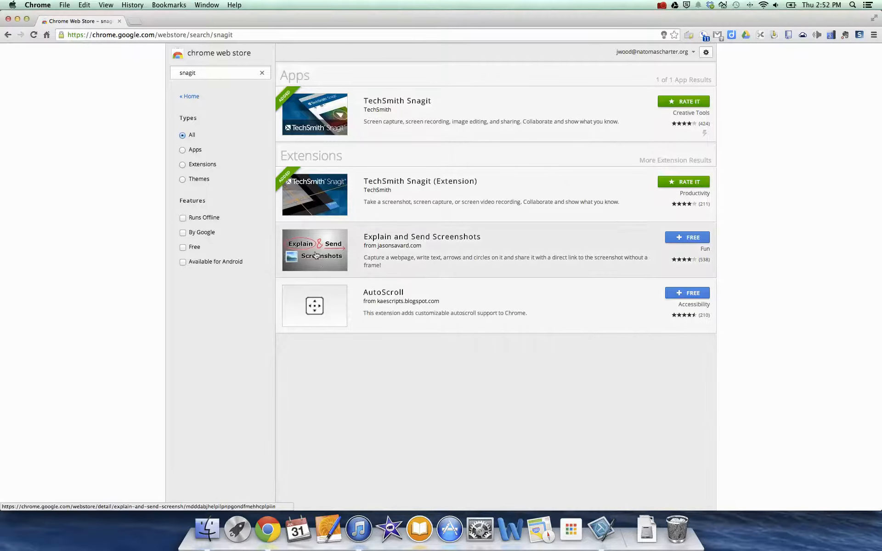
pyautogui.click(134, 22)
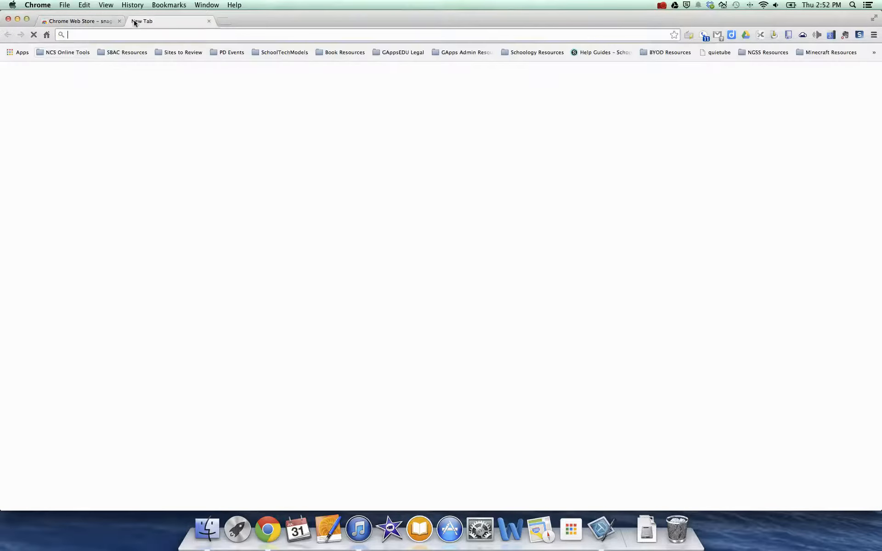
pyautogui.click(17, 54)
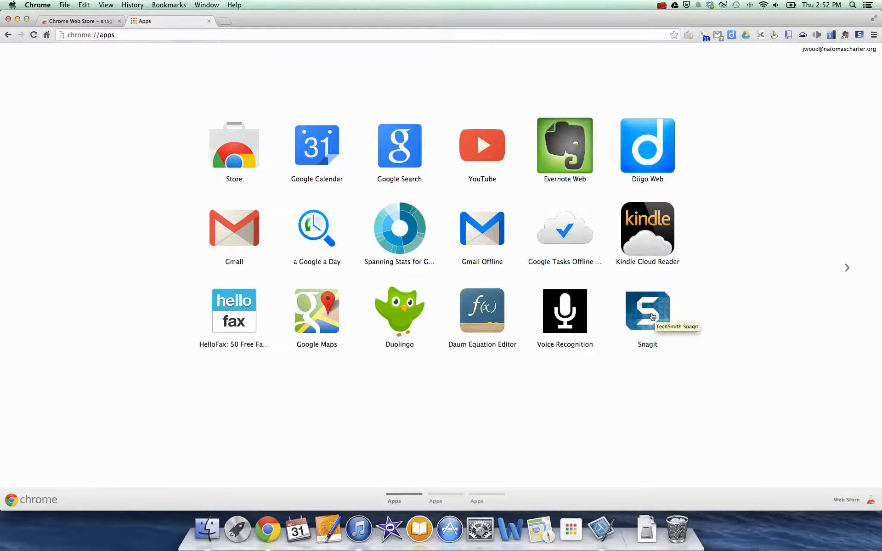
pyautogui.click(224, 22)
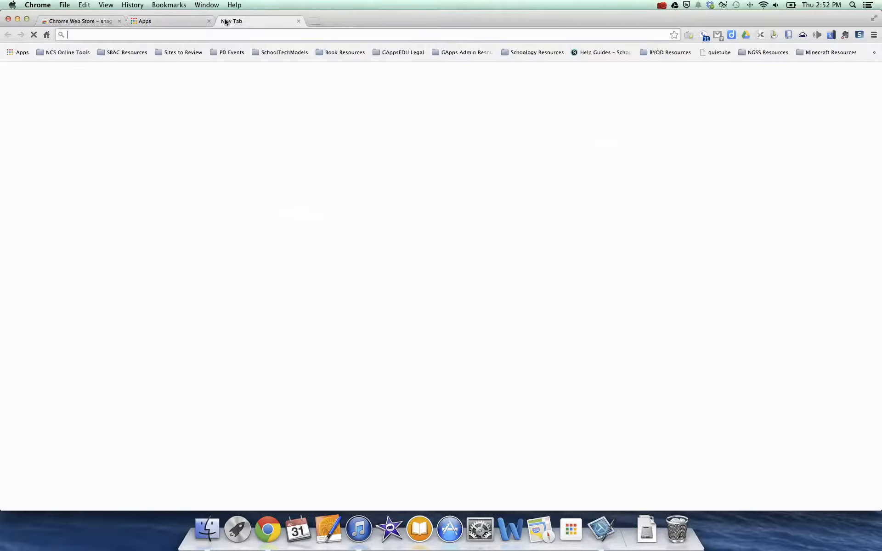
pyautogui.write('www.nyt')
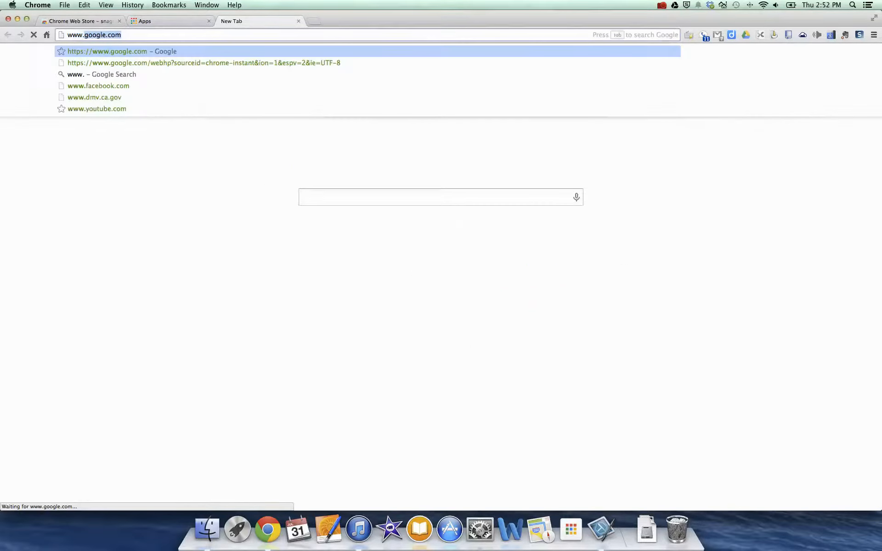
pyautogui.press('Return')
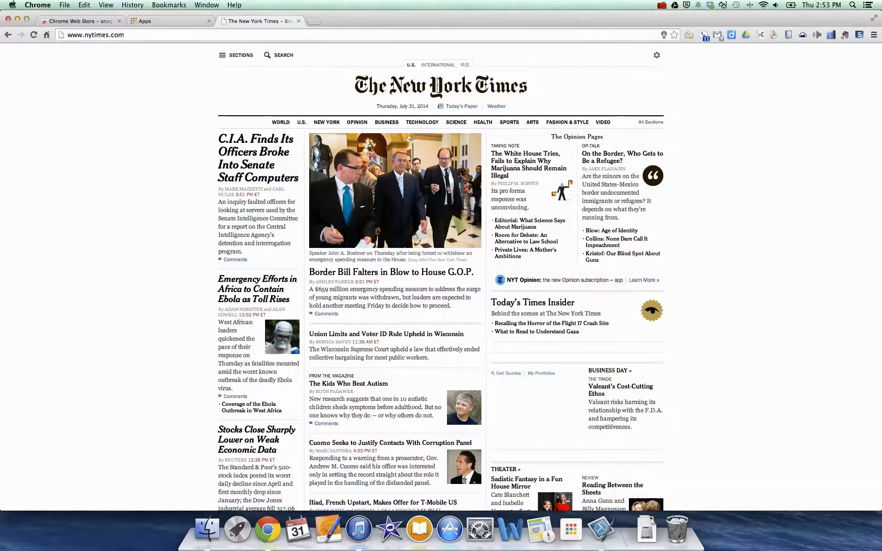
pyautogui.click(859, 36)
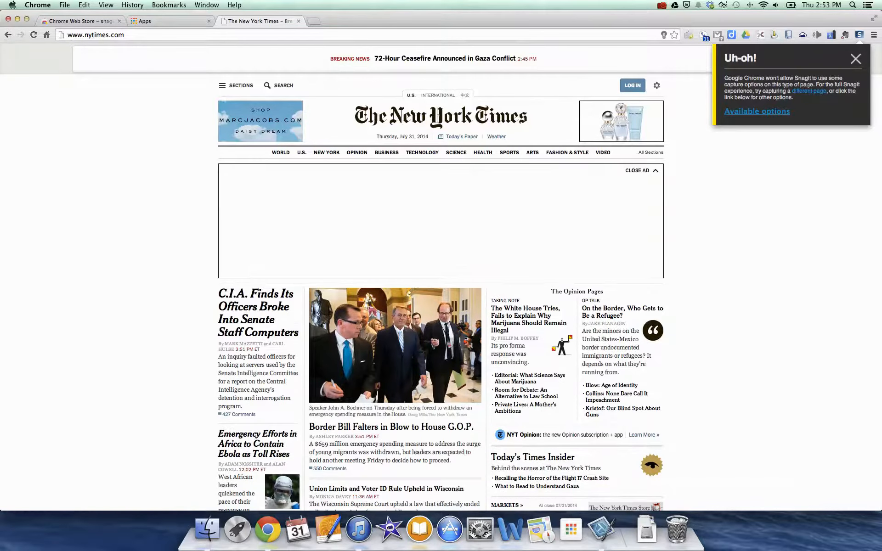
pyautogui.click(856, 59)
# - Go to sacbee.com in the current tab
pyautogui.click(343, 35)
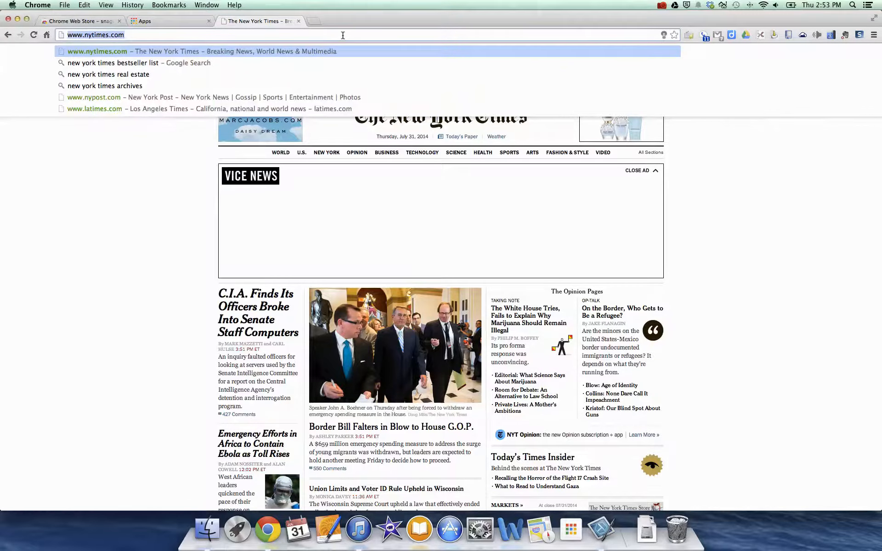
pyautogui.write('sacbee.c')
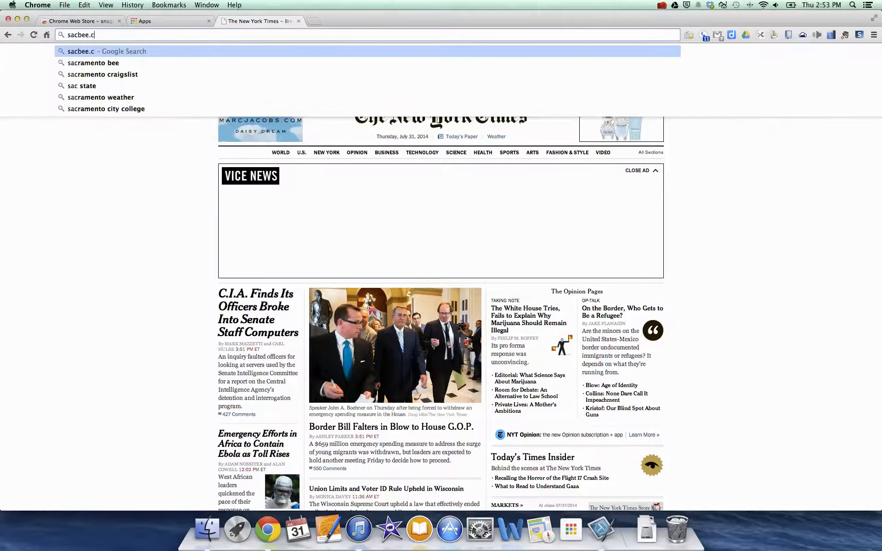
pyautogui.write('om')
pyautogui.press('Return')
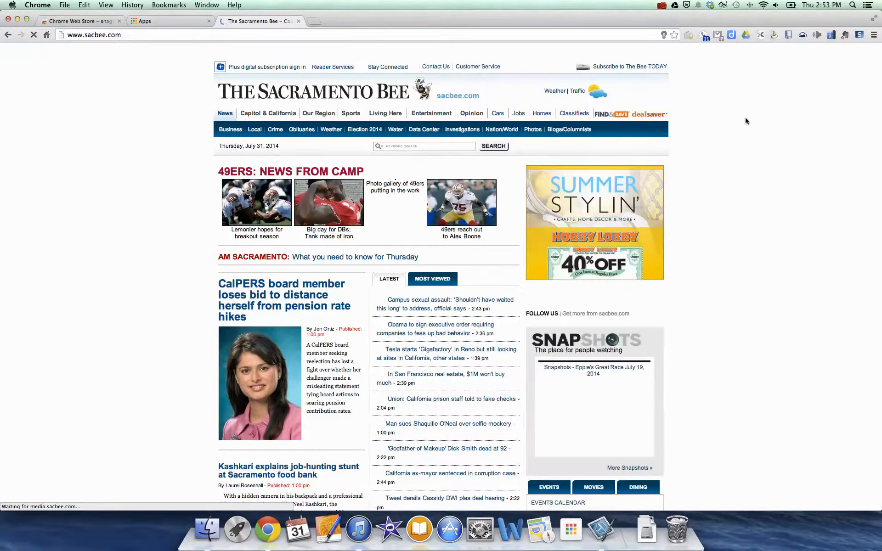
# - Capture a region of about 1232 x 875 covering the Sacramento Bee page content with Snagit and name the image Screenshot
pyautogui.click(860, 35)
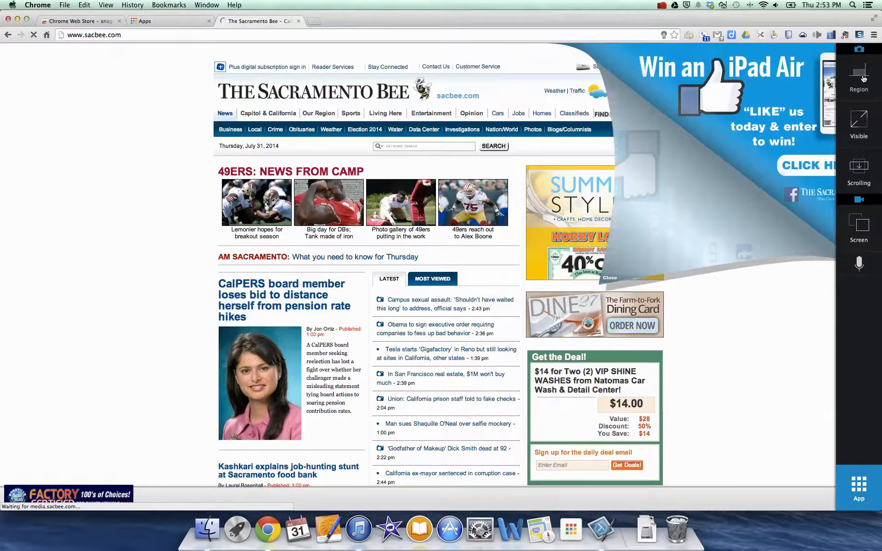
pyautogui.click(863, 78)
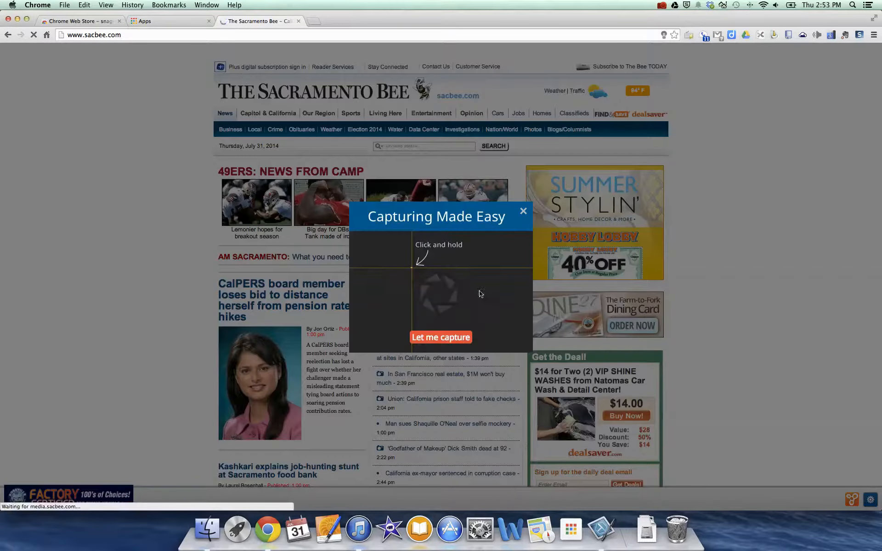
pyautogui.click(432, 336)
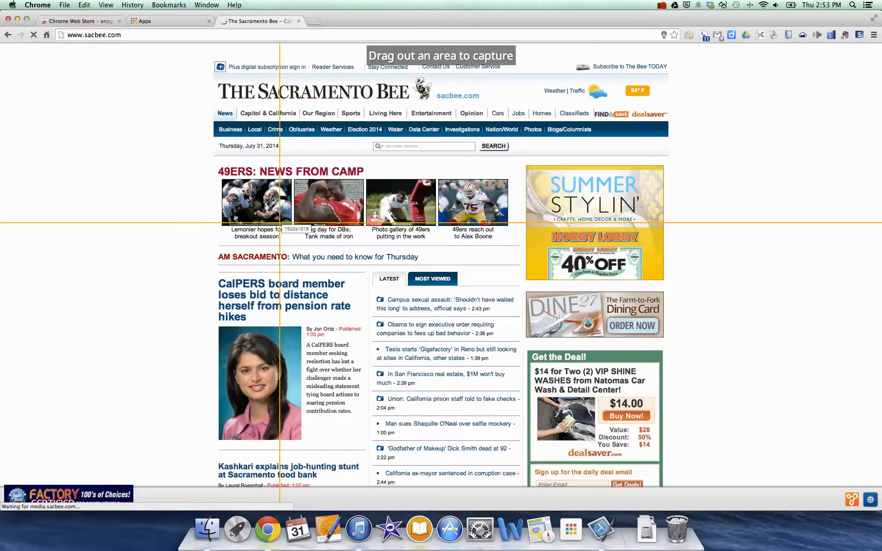
pyautogui.moveTo(183, 51); pyautogui.dragTo(749, 453)
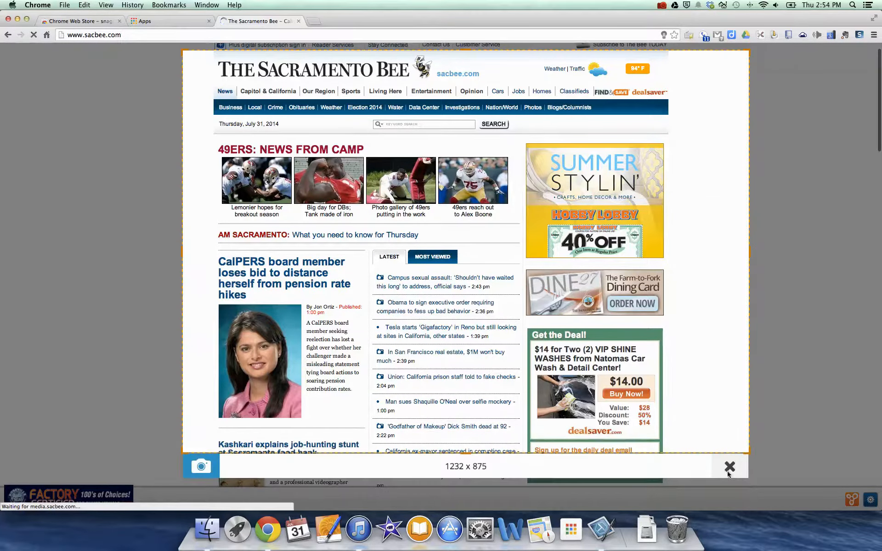
pyautogui.click(201, 467)
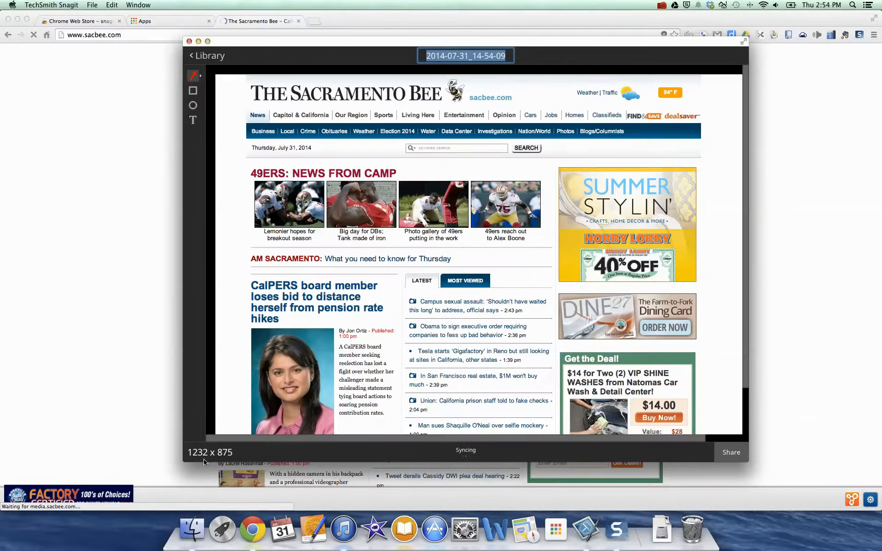
pyautogui.write('sc')
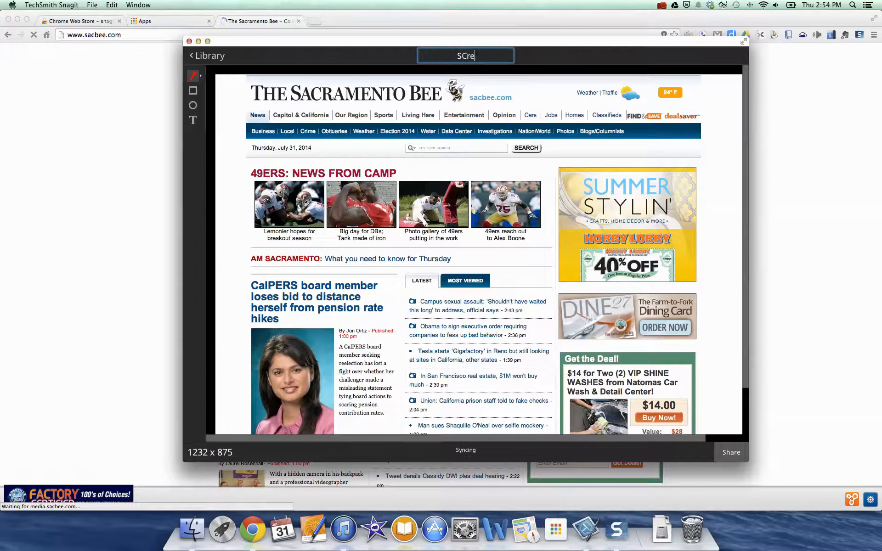
pyautogui.write('reenshot')
# - Annotate the capture with a red arrow from the CalPERS headline to the Latest tab and a red rectangle over the middle 49ers photos
pyautogui.click(197, 77)
pyautogui.moveTo(232, 286); pyautogui.dragTo(243, 286)
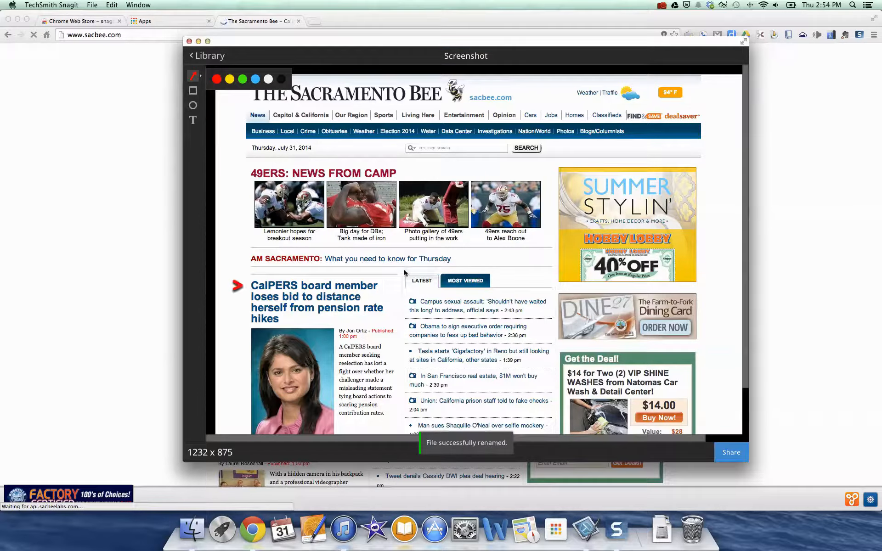
pyautogui.moveTo(404, 273); pyautogui.dragTo(404, 270)
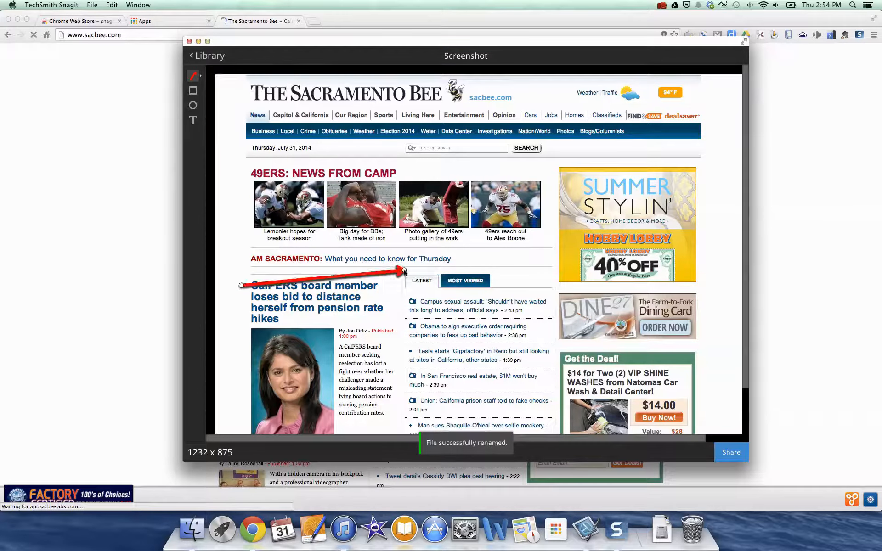
pyautogui.click(201, 79)
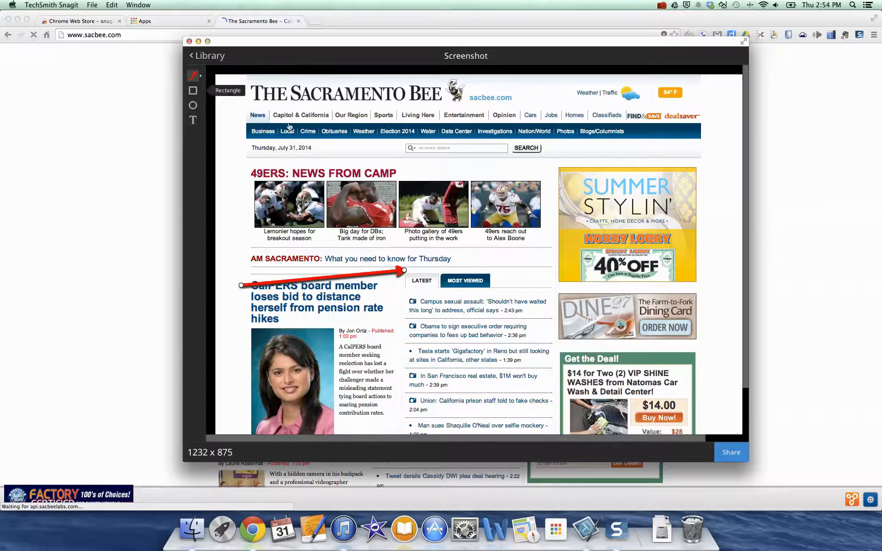
pyautogui.press('r')
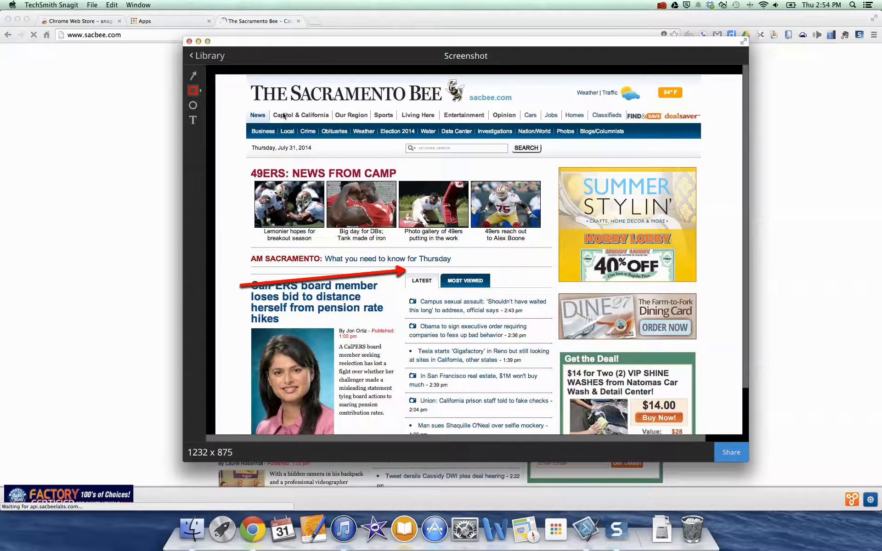
pyautogui.moveTo(317, 195); pyautogui.dragTo(432, 241)
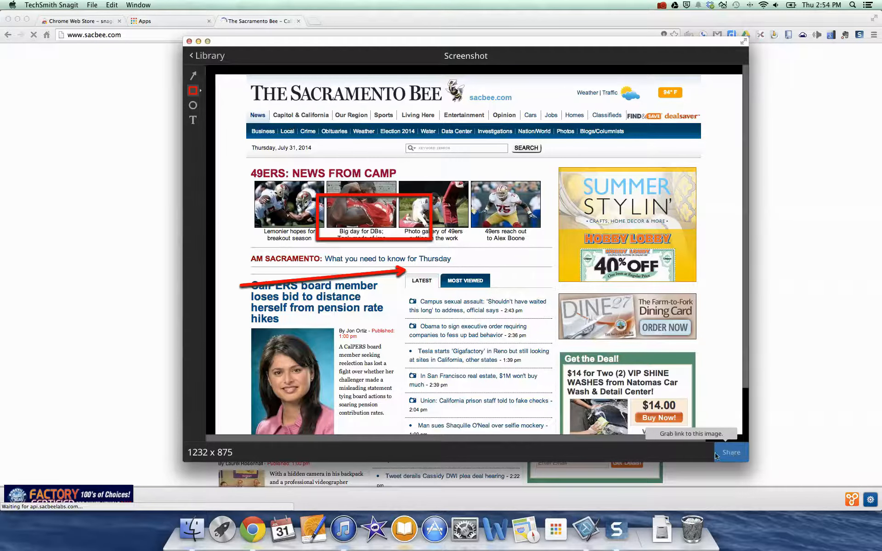
# - Share the annotated image to grab its link, and select the new Screenshot capture in the Snagit library
pyautogui.click(731, 453)
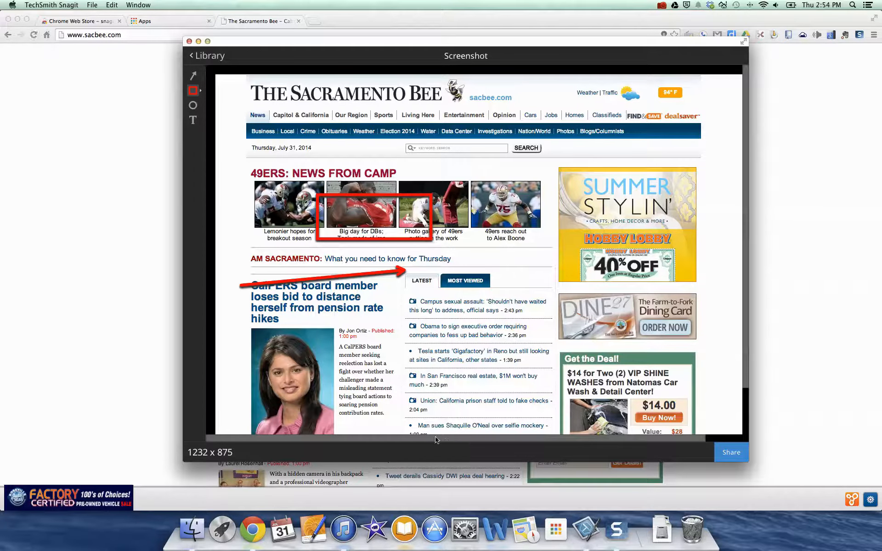
pyautogui.click(206, 55)
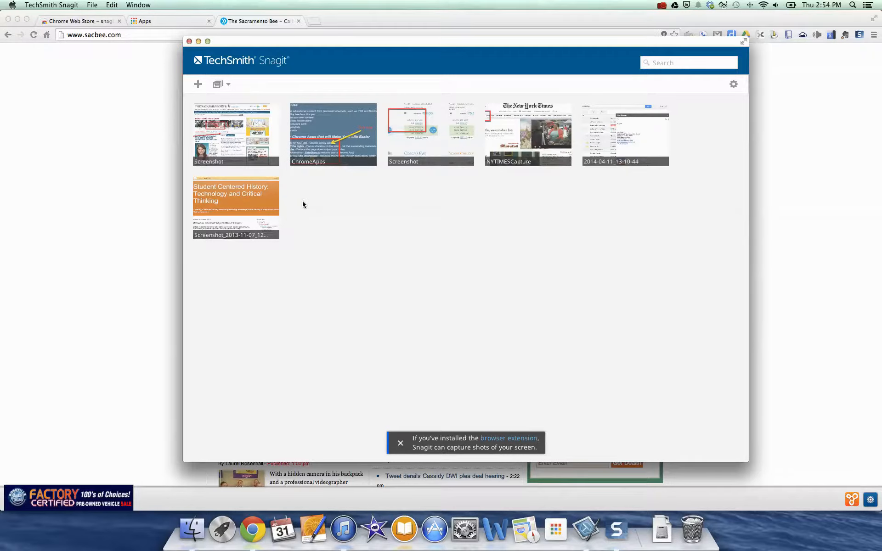
pyautogui.click(239, 139)
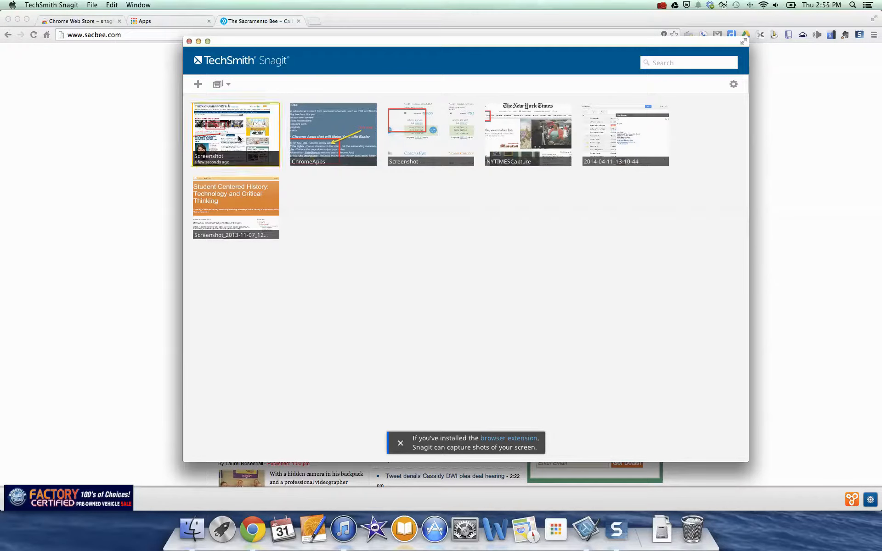
pyautogui.click(226, 85)
# - Switch back to Chrome and open drive.google.com in a new tab
pyautogui.click(315, 21)
pyautogui.click(316, 21)
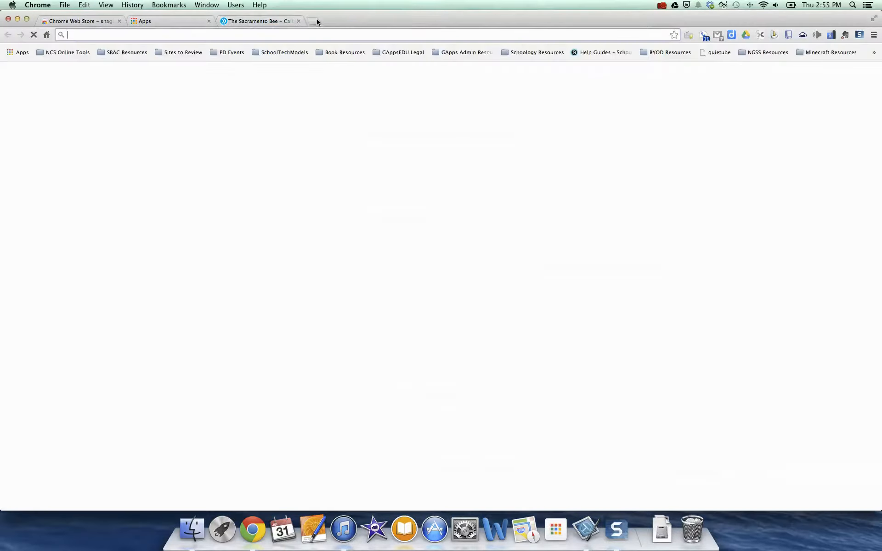
pyautogui.write('drive')
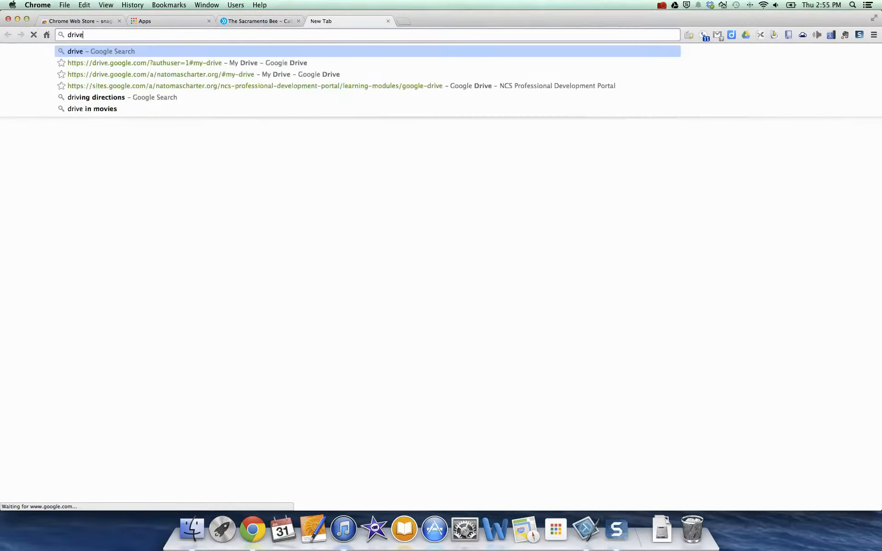
pyautogui.write('.google.com')
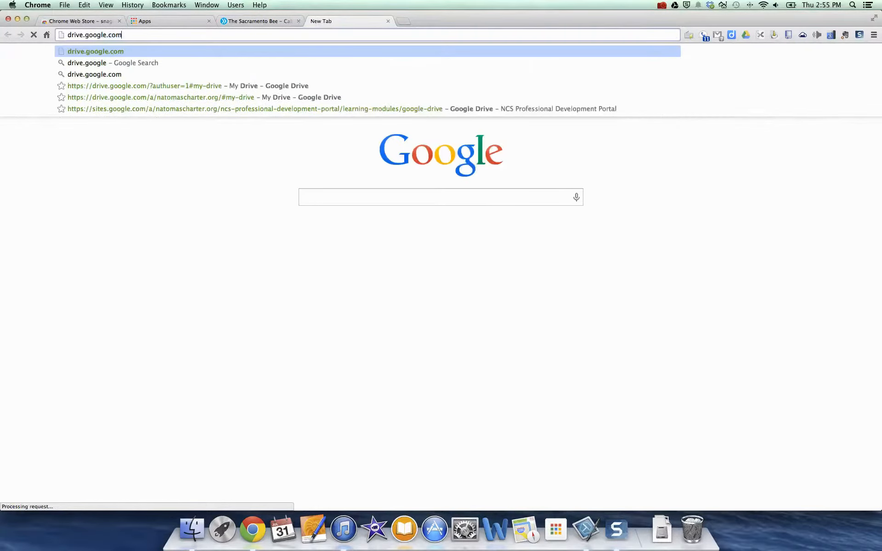
pyautogui.press('Return')
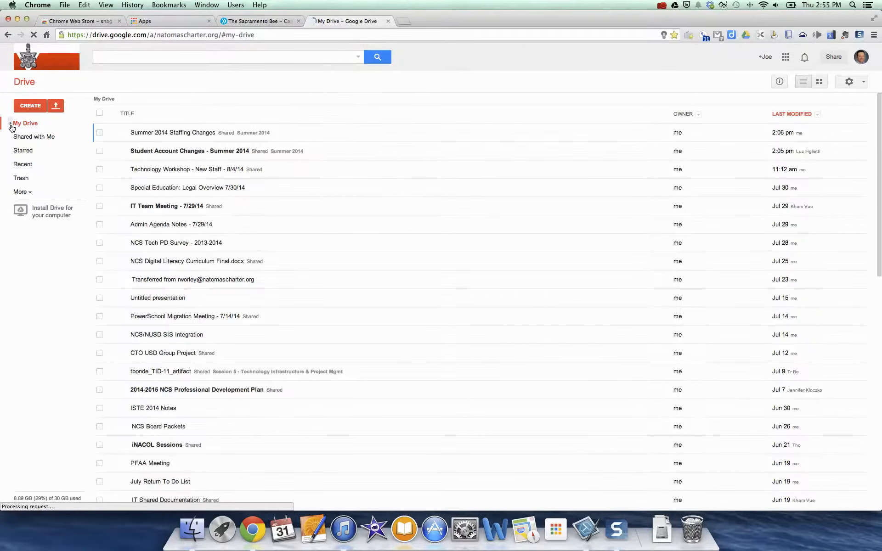
# - Expand My Drive in the folder tree and open the TechSmith folder
pyautogui.click(11, 125)
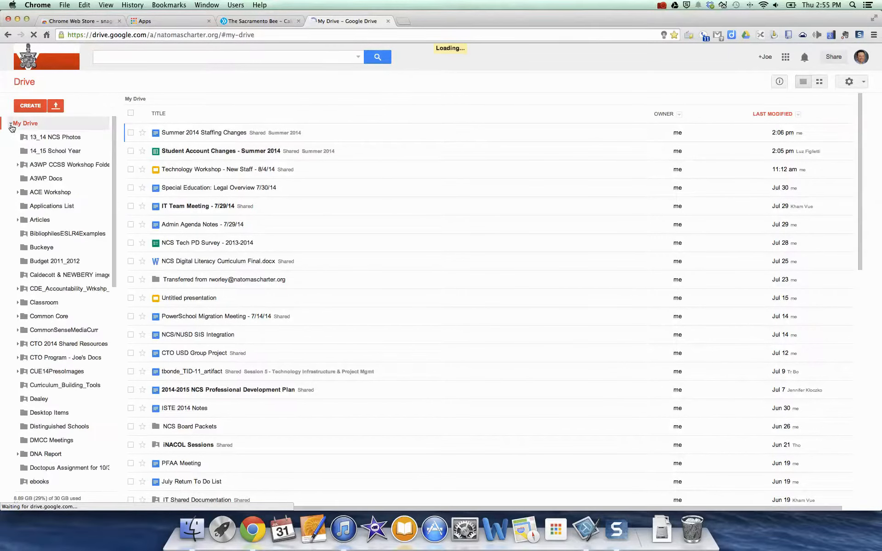
pyautogui.scroll(-5, 66, 251)
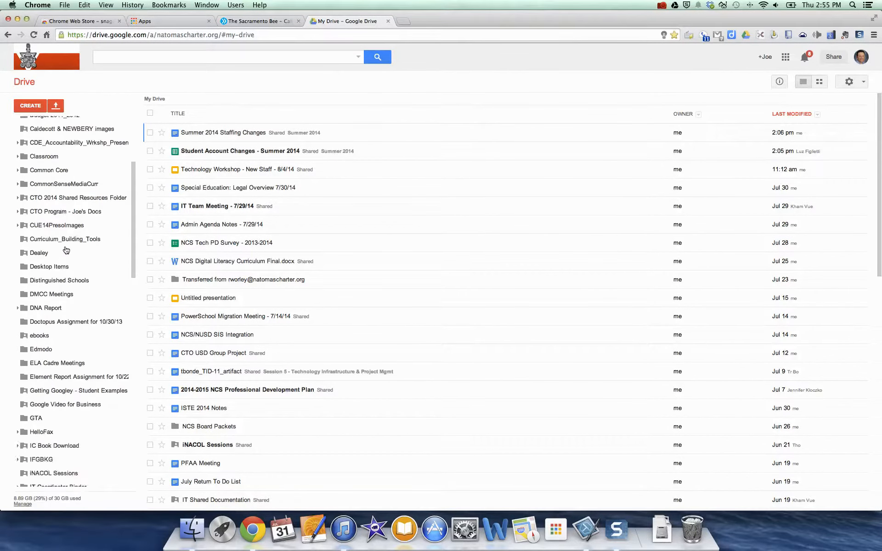
pyautogui.scroll(-9, 67, 250)
pyautogui.scroll(-10, 66, 251)
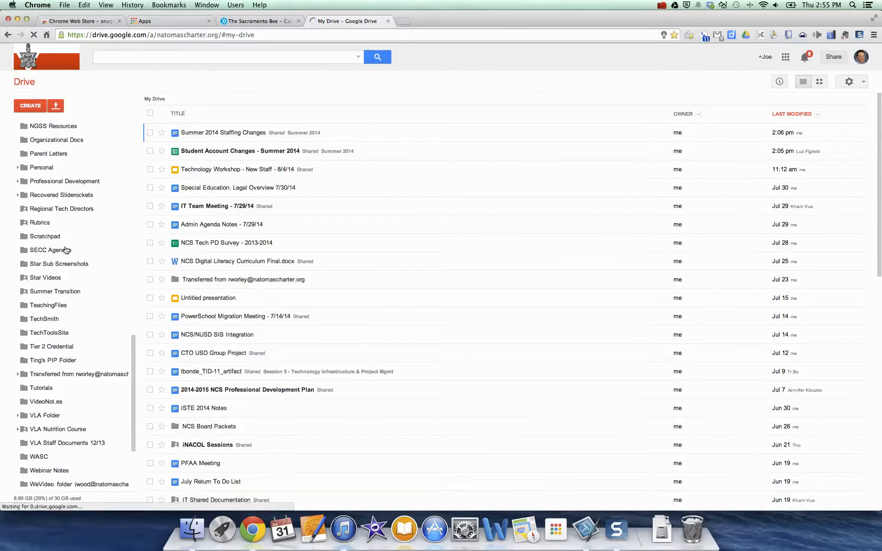
pyautogui.scroll(-3, 46, 320)
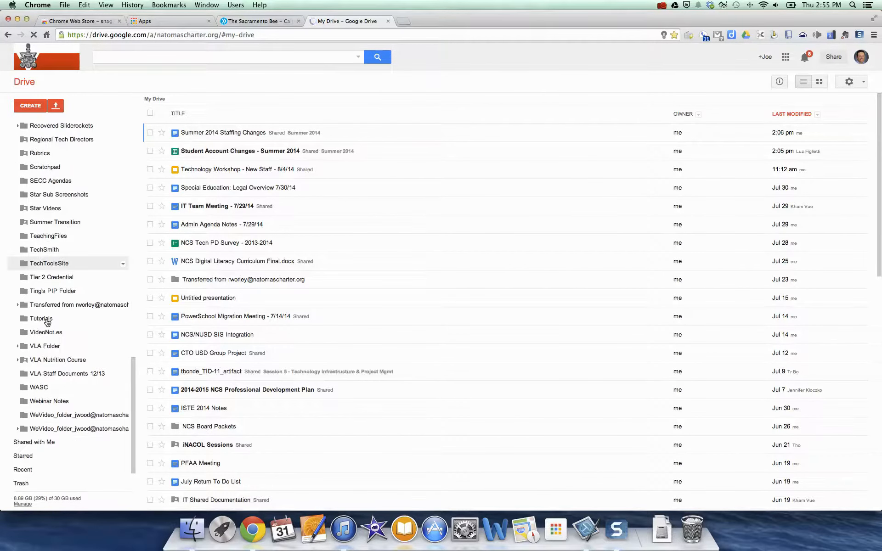
pyautogui.click(47, 320)
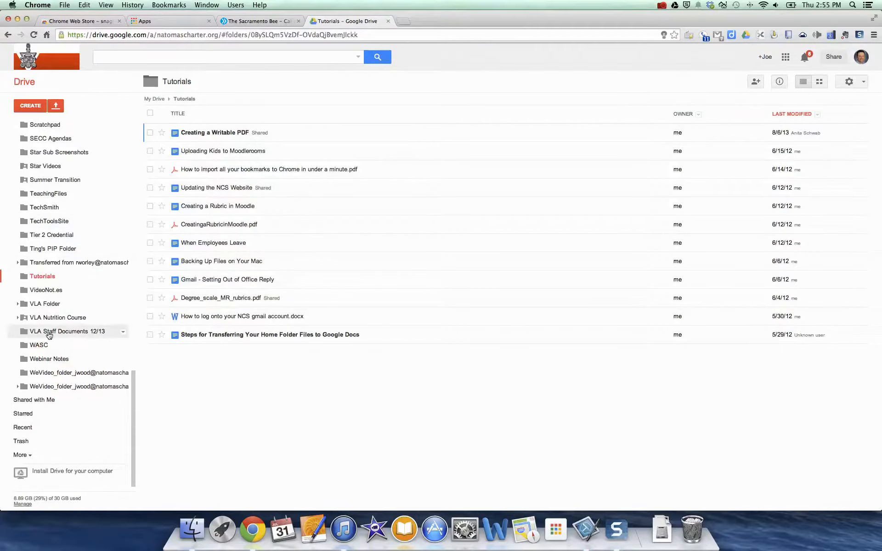
pyautogui.click(42, 209)
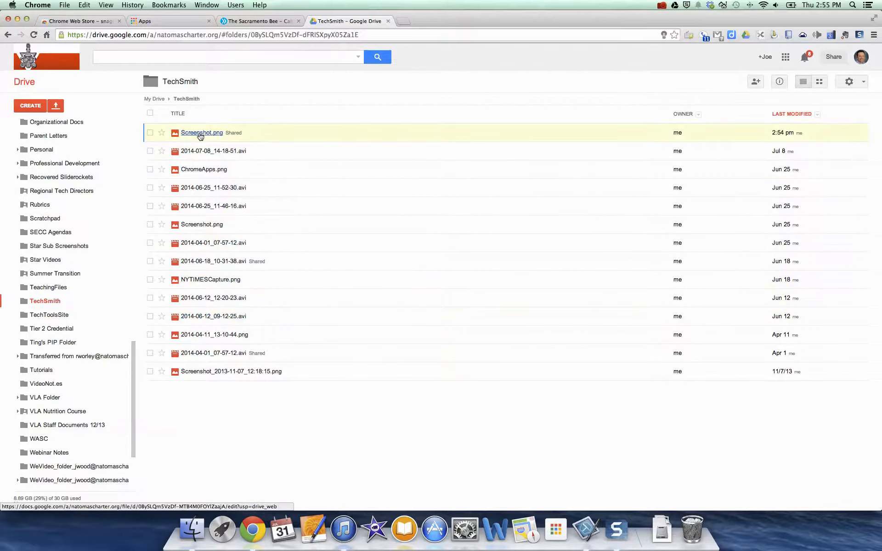
# - Preview the newest Screenshot.png and check its sharing settings, then close the preview and the Drive tab
pyautogui.click(200, 133)
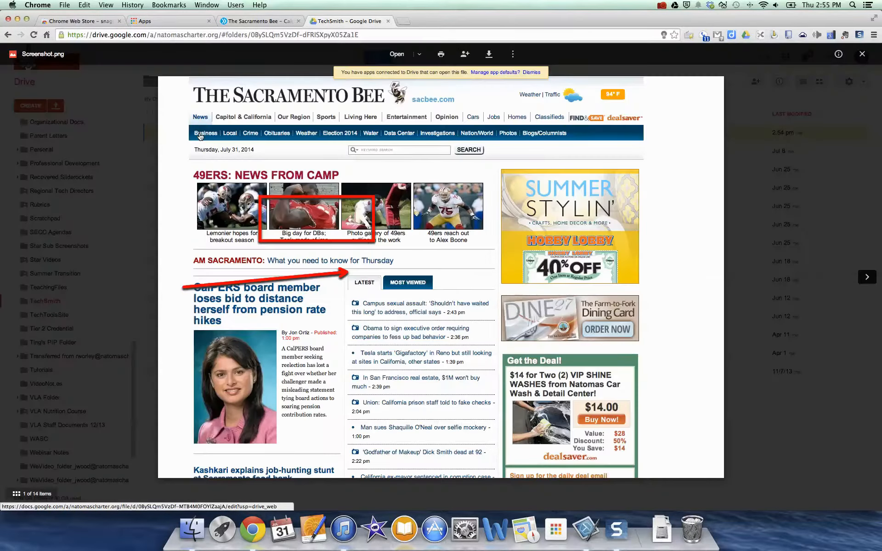
pyautogui.click(466, 54)
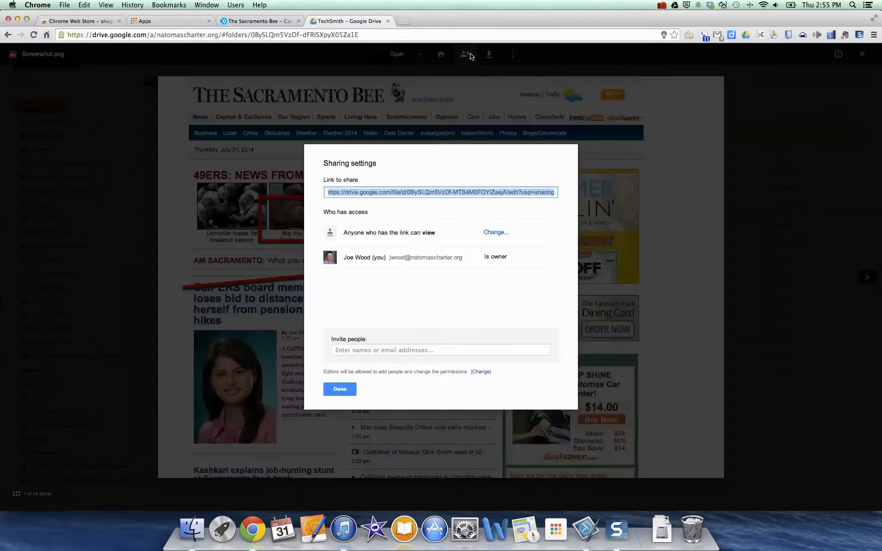
pyautogui.click(339, 389)
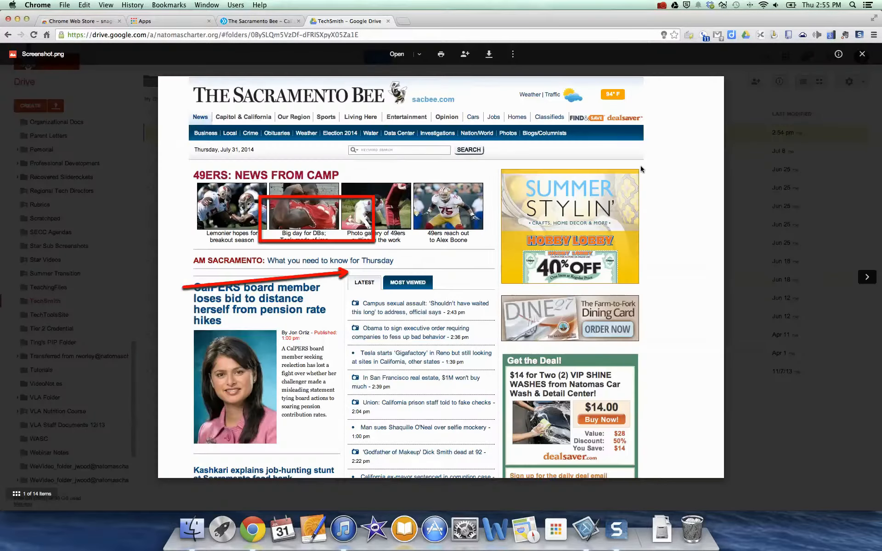
pyautogui.click(861, 55)
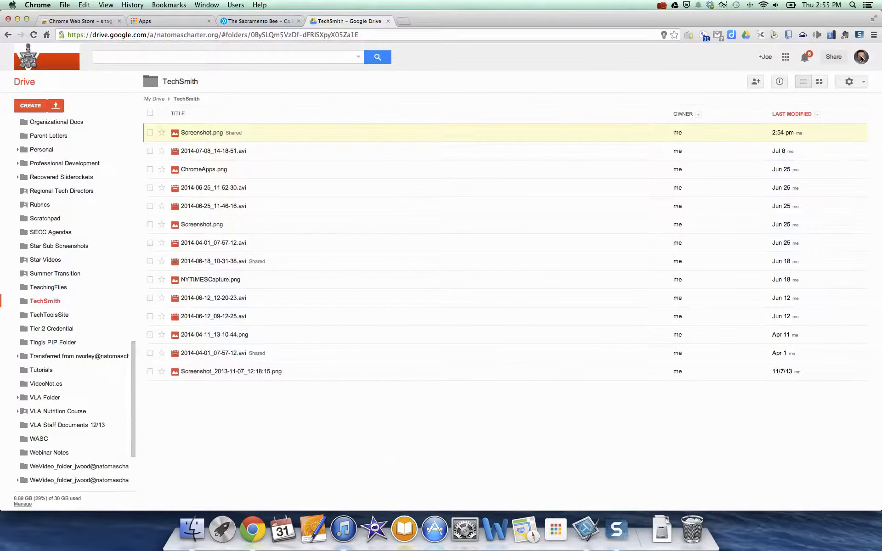
pyautogui.click(388, 21)
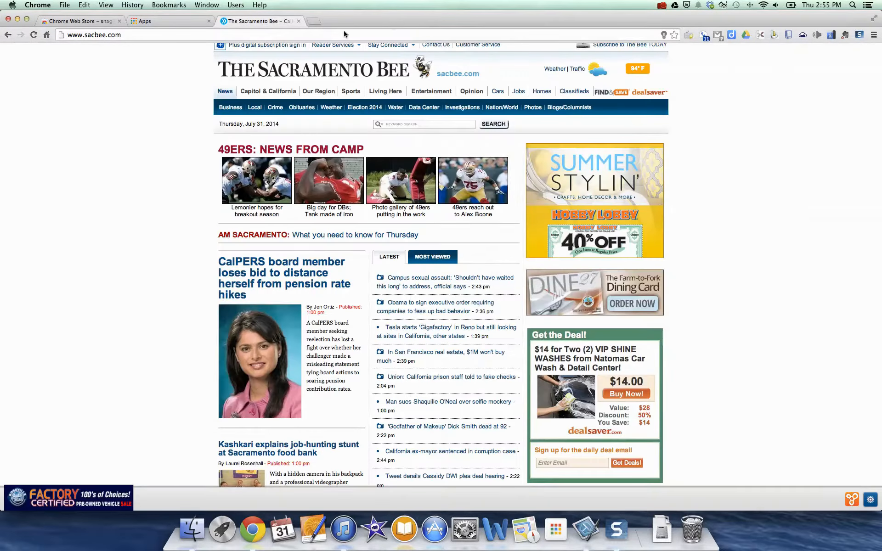
# - Launch the TechSmith Snagit app from the Chrome apps page in a new tab
pyautogui.click(313, 22)
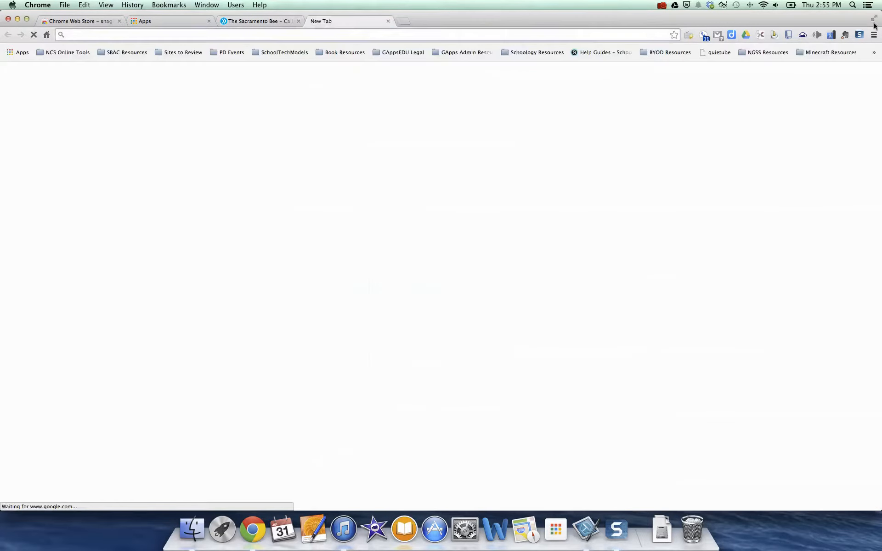
pyautogui.click(20, 52)
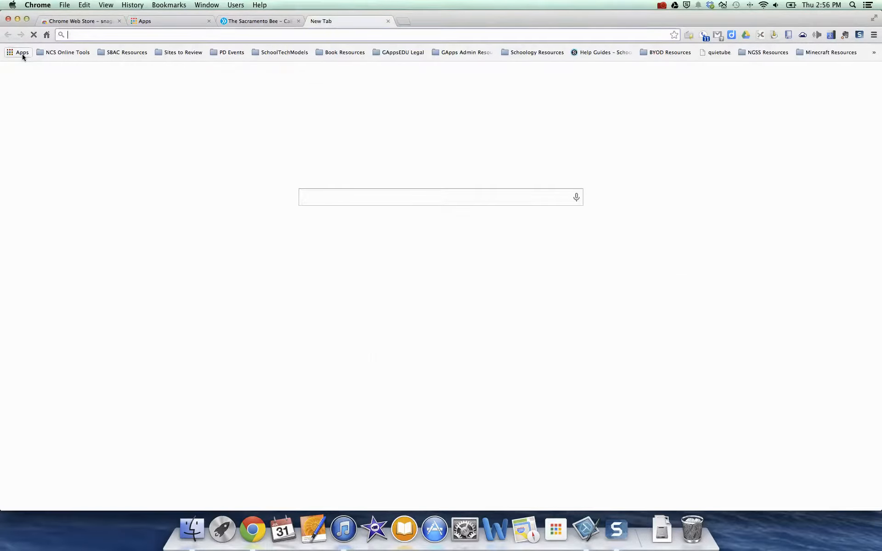
pyautogui.click(667, 315)
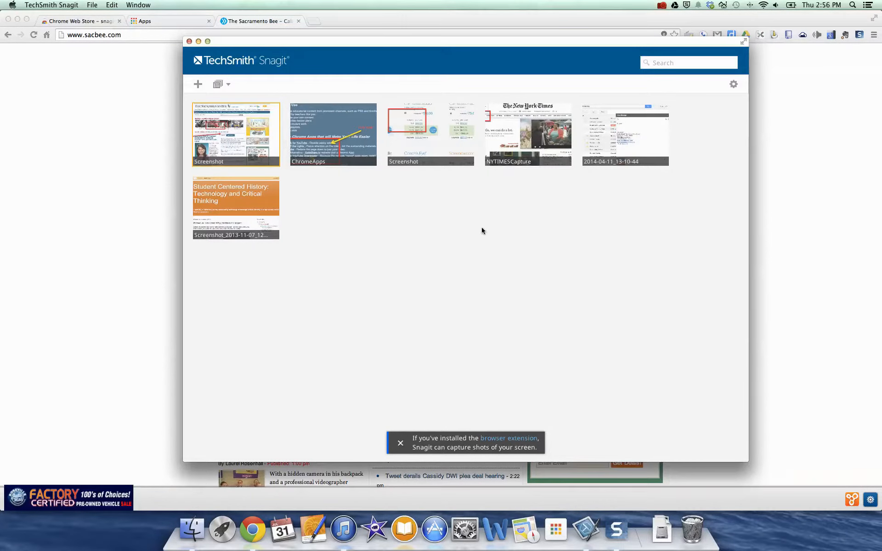
# - Record a Snagit video of Screen 1 for about 5 seconds and return to the Snagit library
pyautogui.click(198, 86)
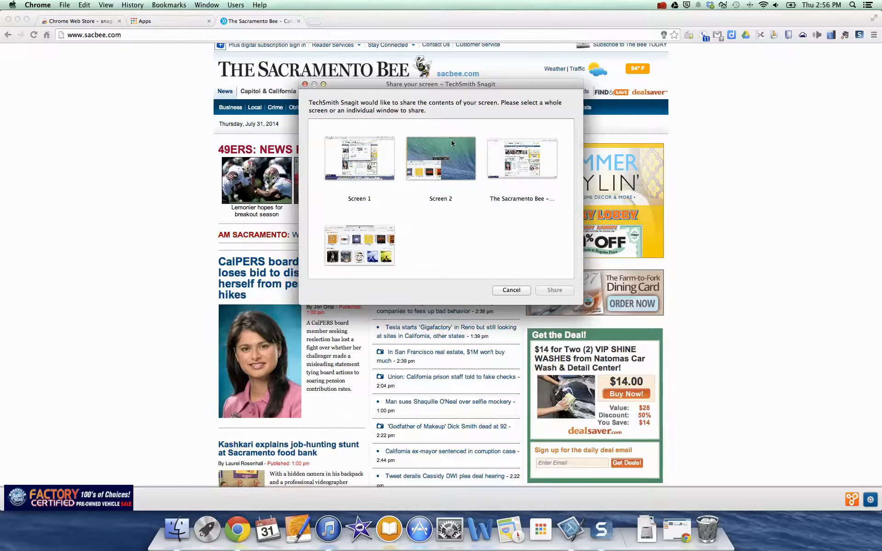
pyautogui.click(360, 168)
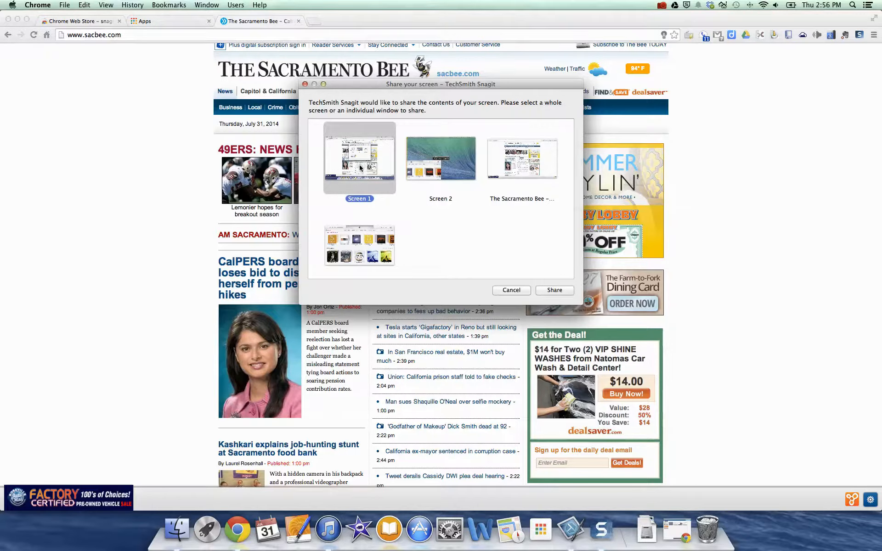
pyautogui.click(555, 290)
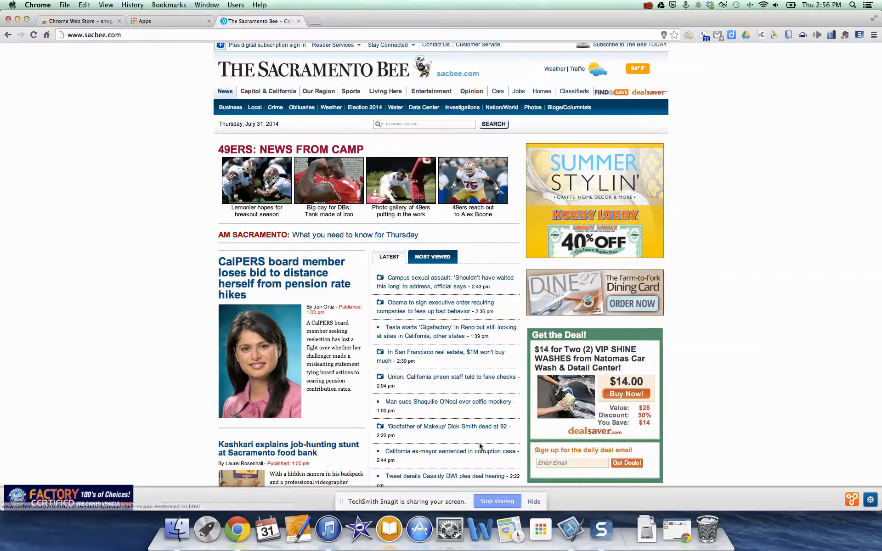
pyautogui.click(497, 502)
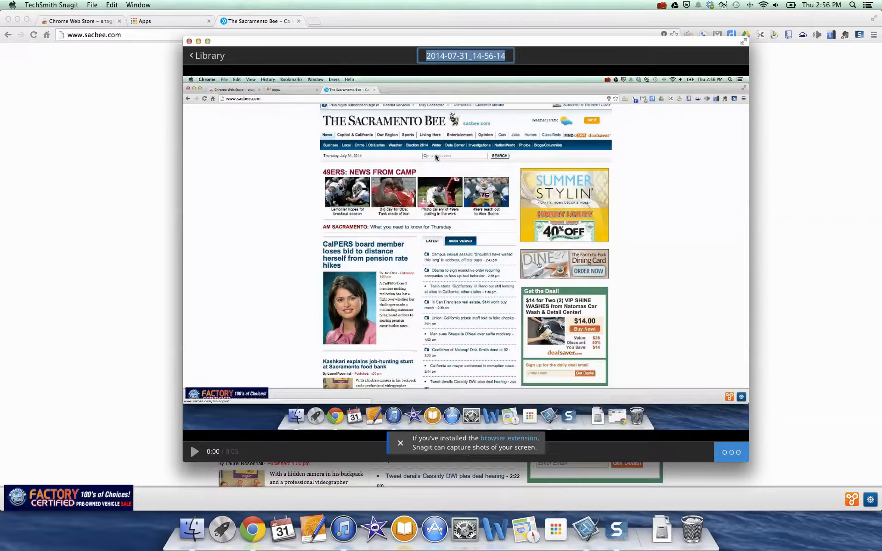
pyautogui.click(207, 56)
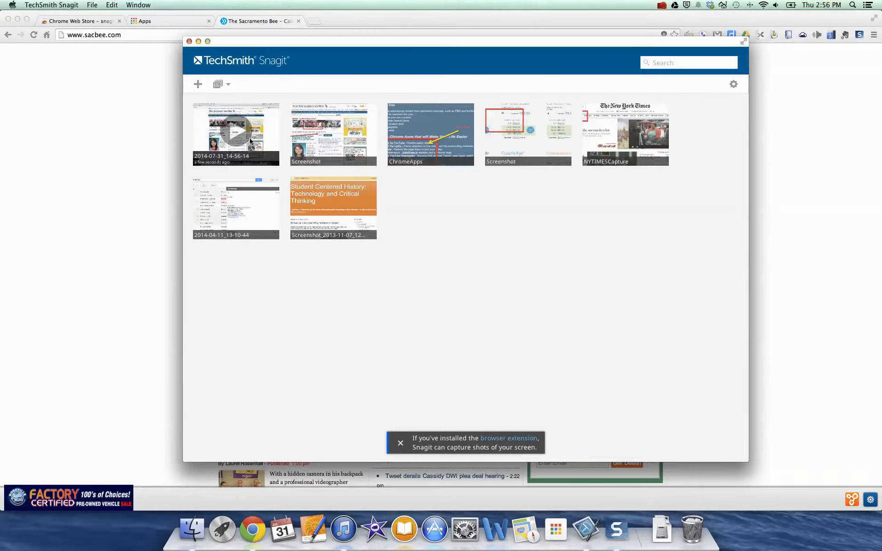
# - Switch back to Chrome and load drive.google.com in a new tab
pyautogui.click(316, 21)
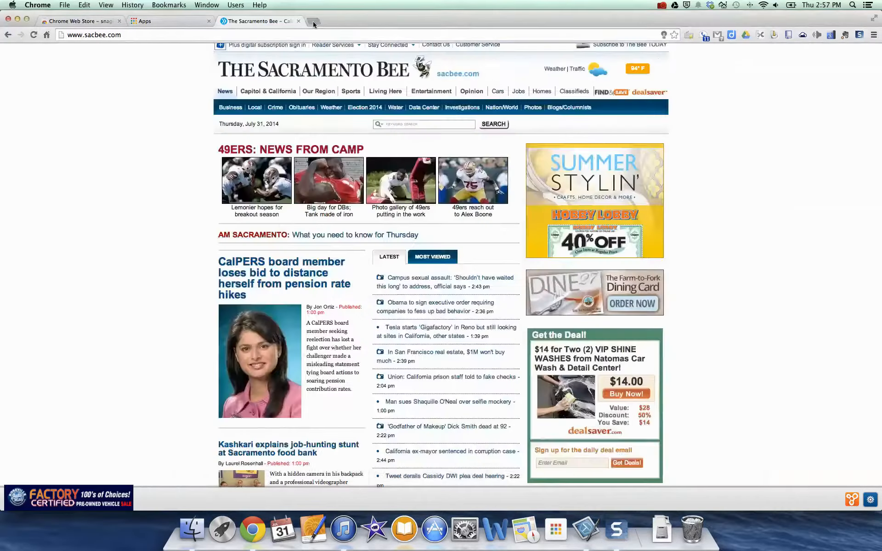
pyautogui.write('drive.google.com')
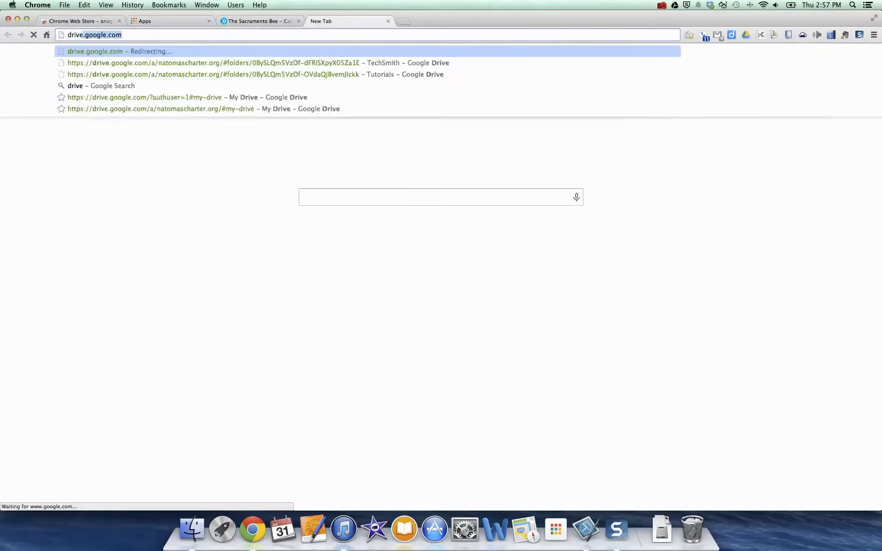
pyautogui.press('Return')
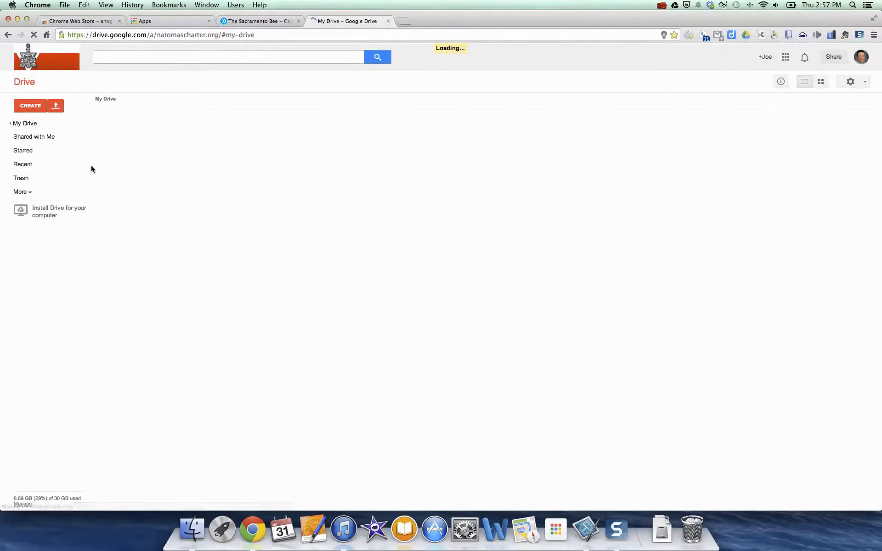
# - Open the TechSmith folder under My Drive to list the saved Snagit captures
pyautogui.click(10, 125)
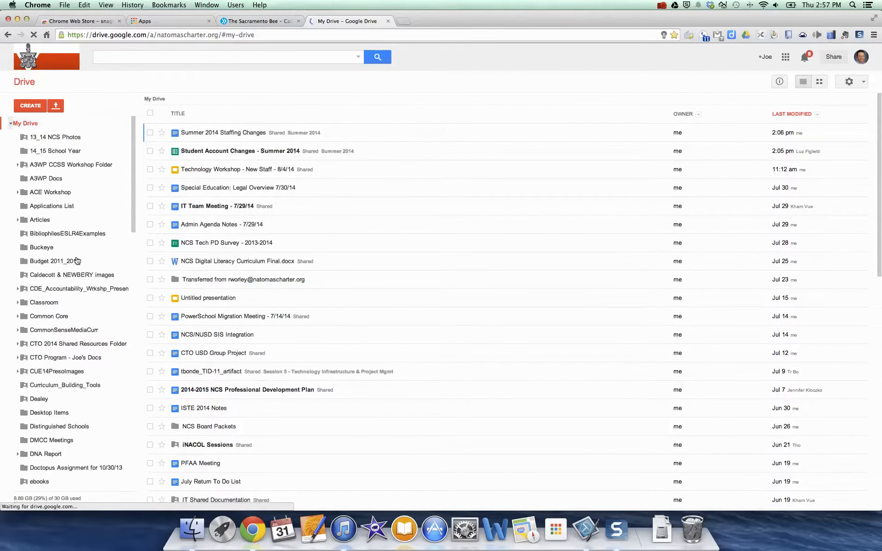
pyautogui.scroll(-6, 78, 261)
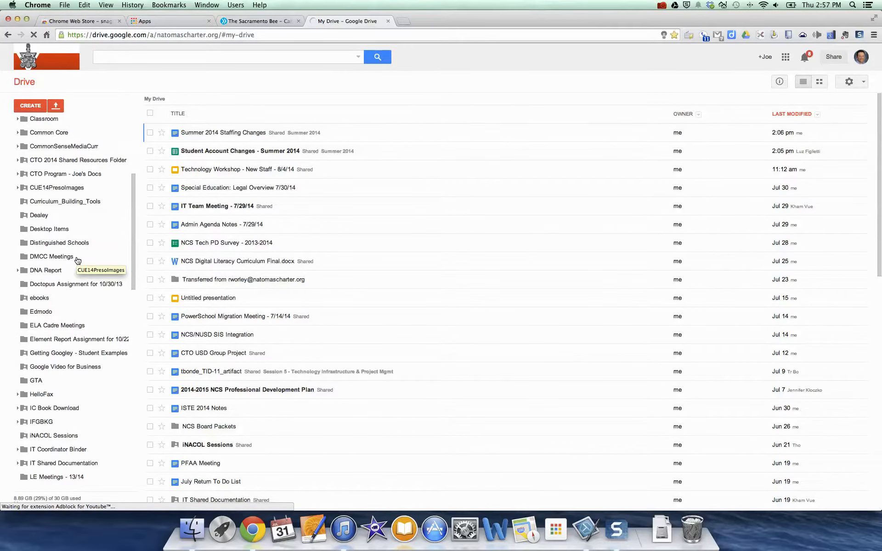
pyautogui.scroll(-15, 77, 260)
pyautogui.scroll(-7, 78, 260)
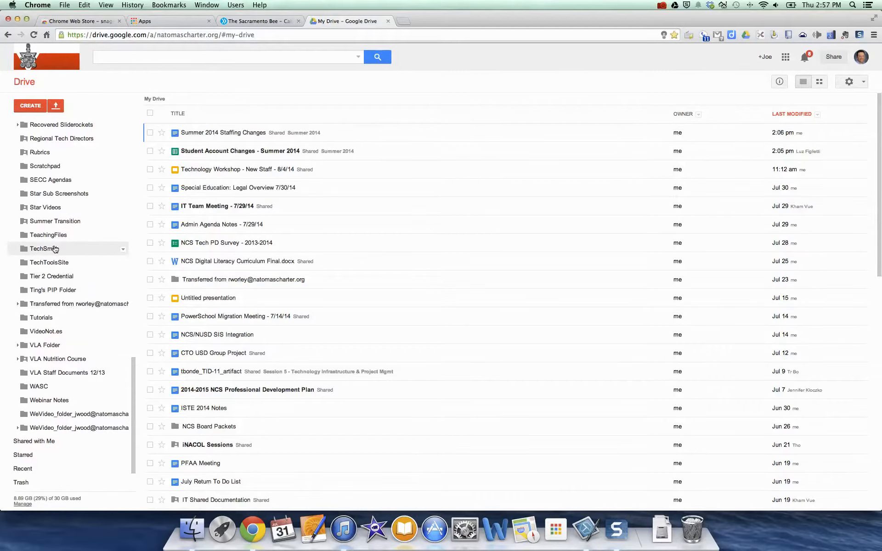
pyautogui.click(54, 248)
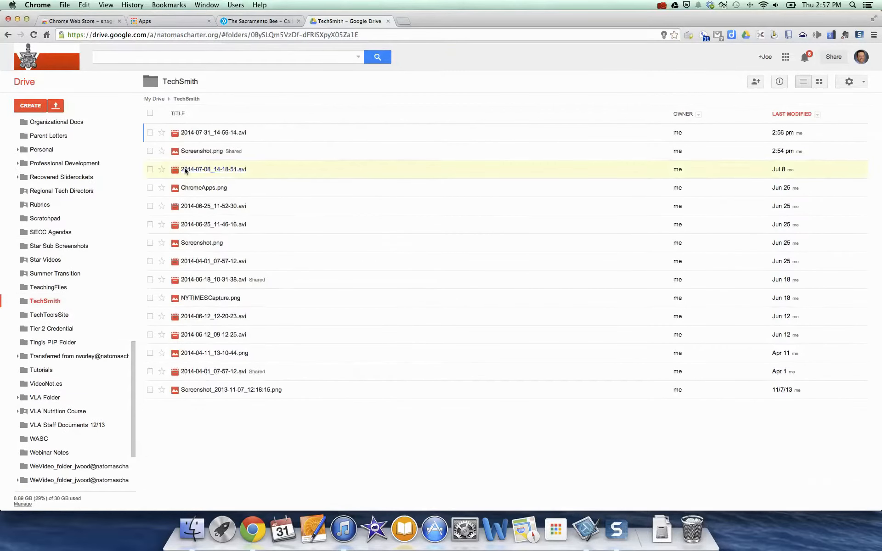
# - Open the 2014-07-31_14-56-14.avi recording, check its sharing settings without changing them, and close the preview
pyautogui.click(218, 133)
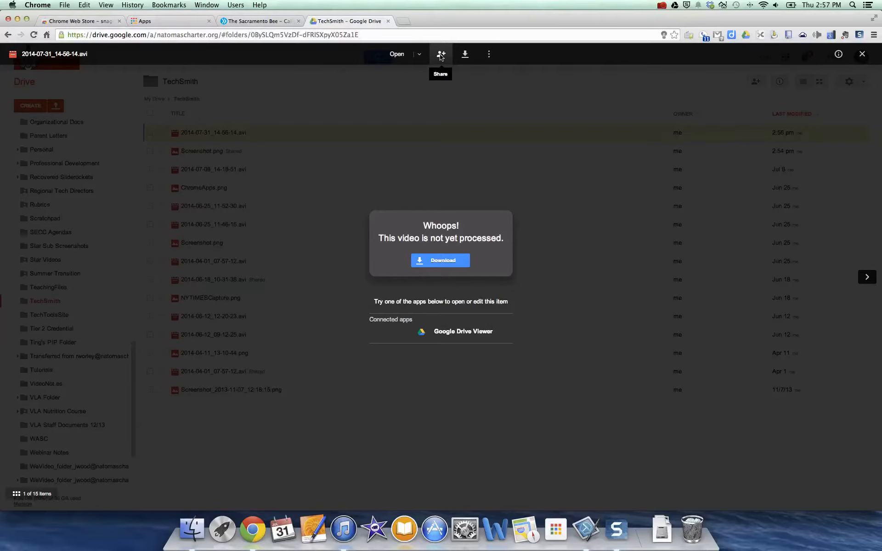
pyautogui.click(440, 55)
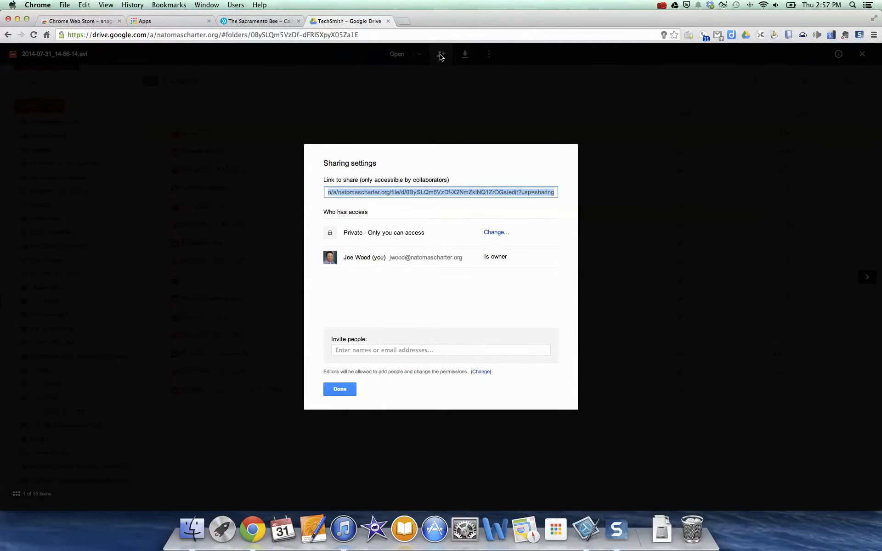
pyautogui.click(348, 392)
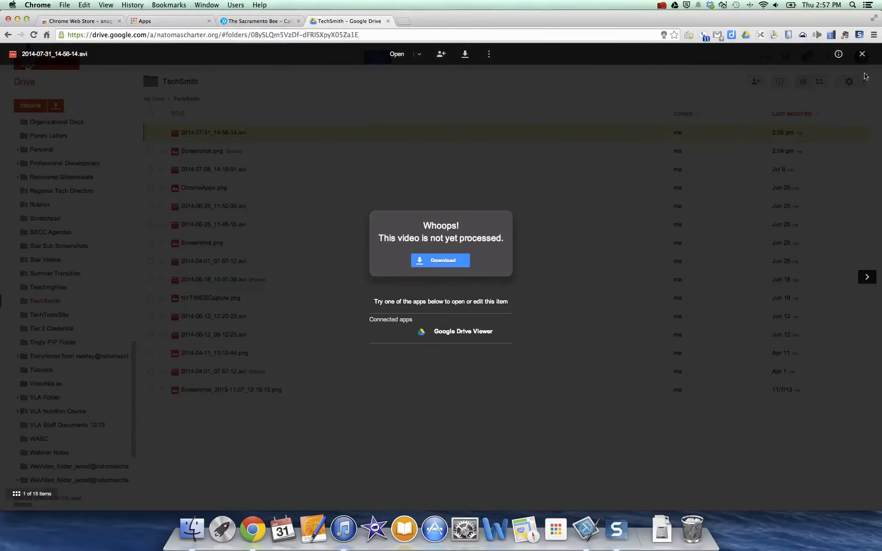
pyautogui.click(862, 54)
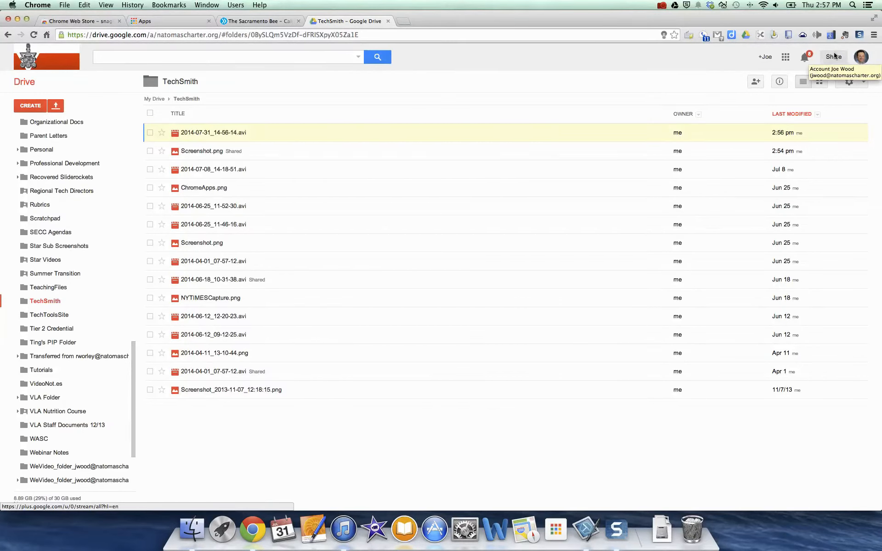
pyautogui.click(663, 5)
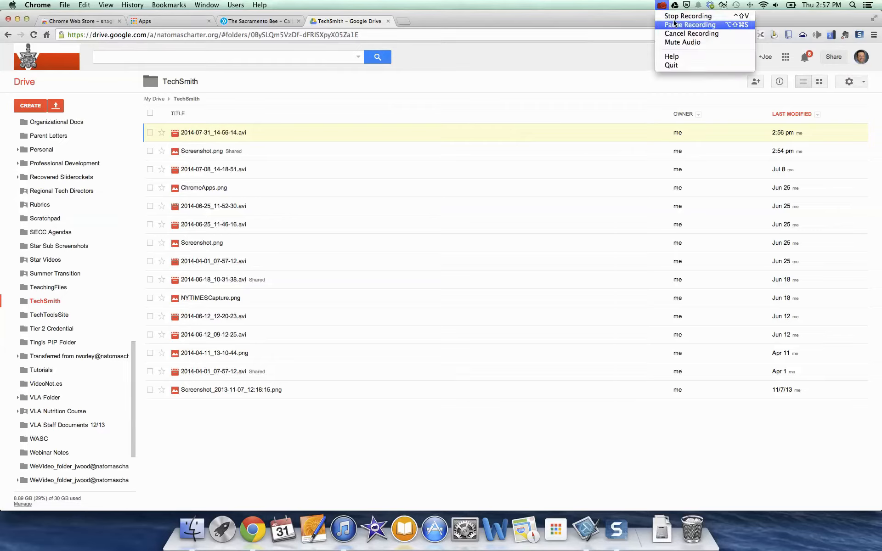